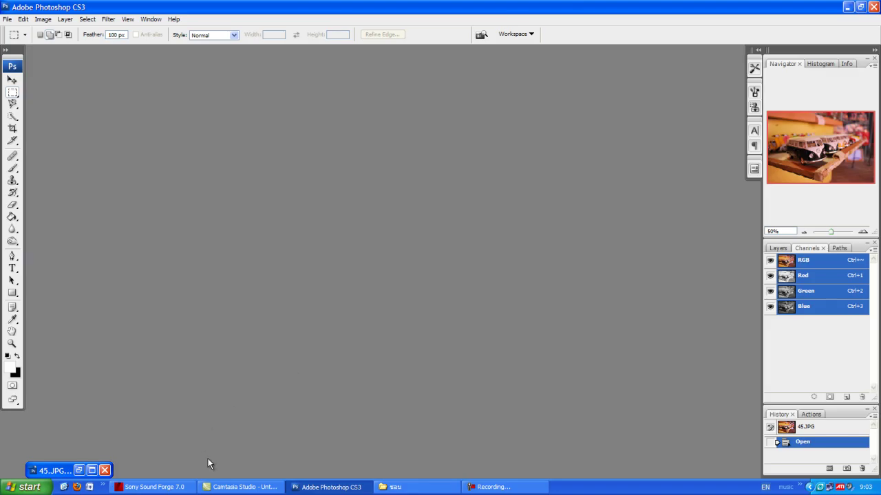
# Restore the 45.JPG window and apply a Lens Correction vignette of -100
pyautogui.click(92, 471)
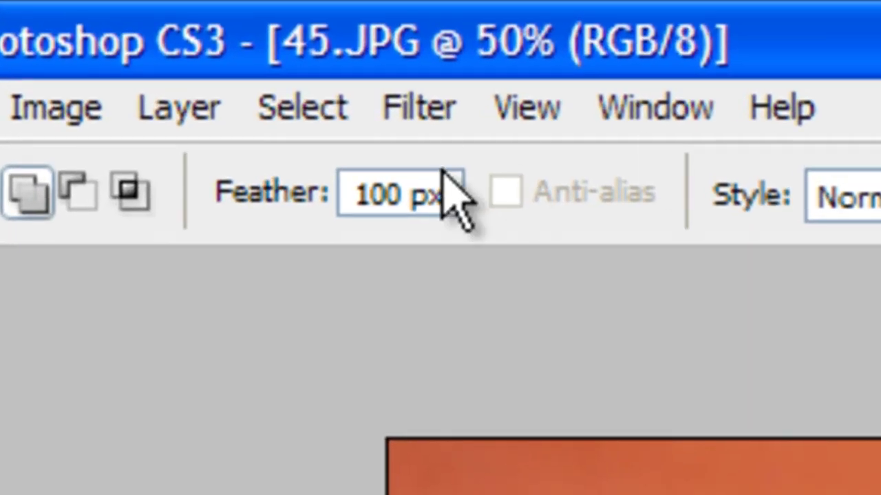
pyautogui.click(417, 113)
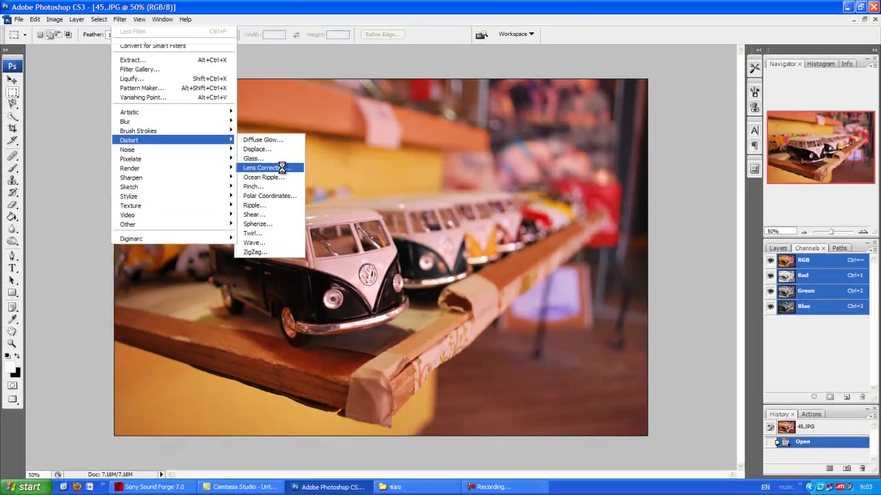
pyautogui.click(455, 230)
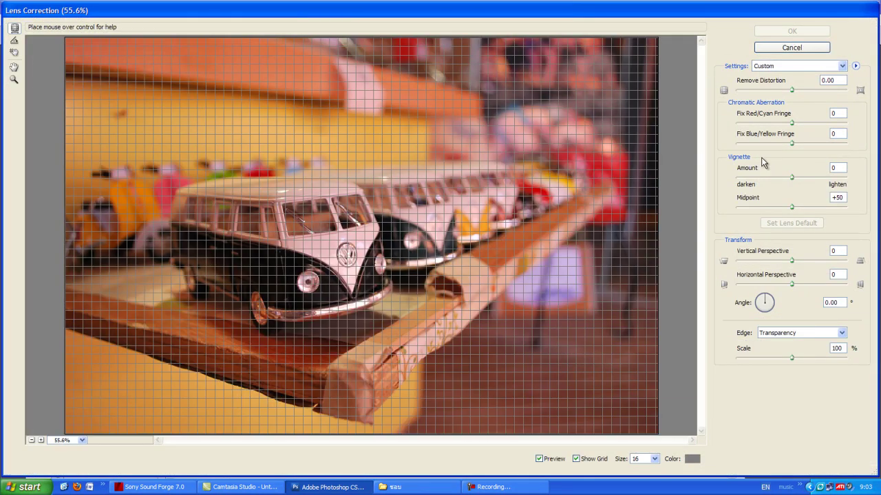
pyautogui.click(790, 177)
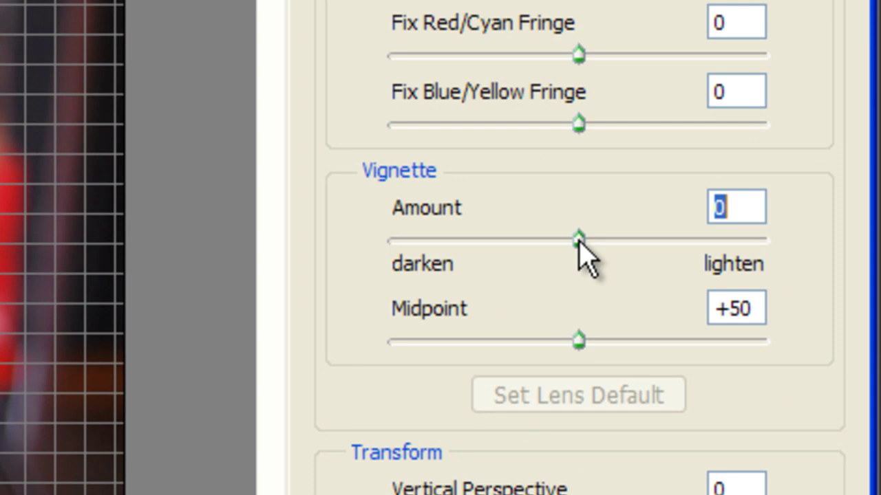
pyautogui.moveTo(612, 241); pyautogui.dragTo(337, 258)
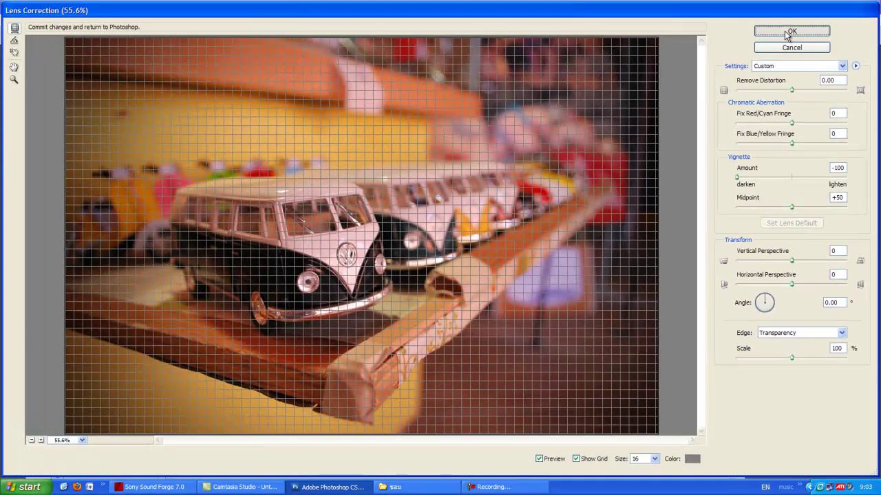
pyautogui.click(785, 31)
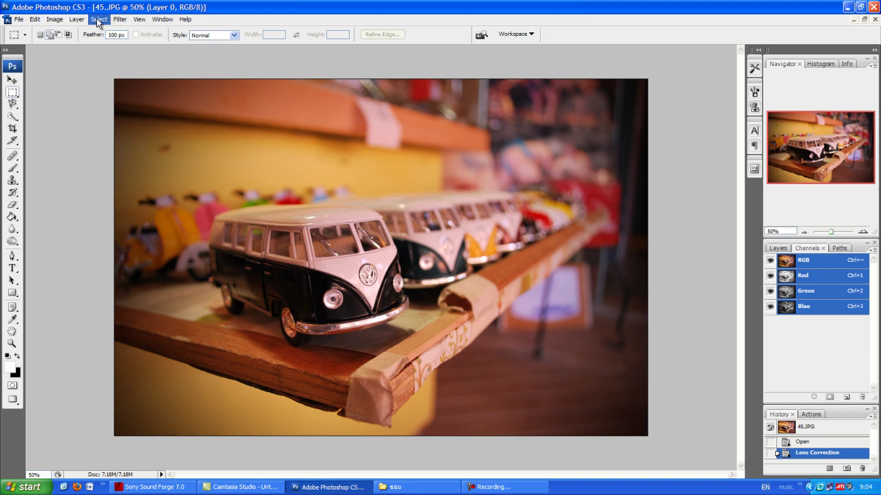
# Apply a second Lens Correction pass with Vignette Amount -62
pyautogui.click(117, 20)
pyautogui.moveTo(129, 140)
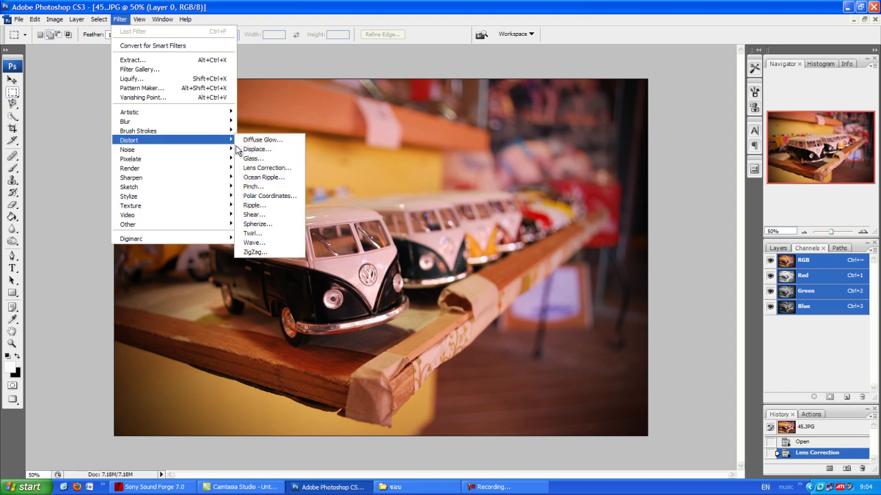
pyautogui.click(277, 170)
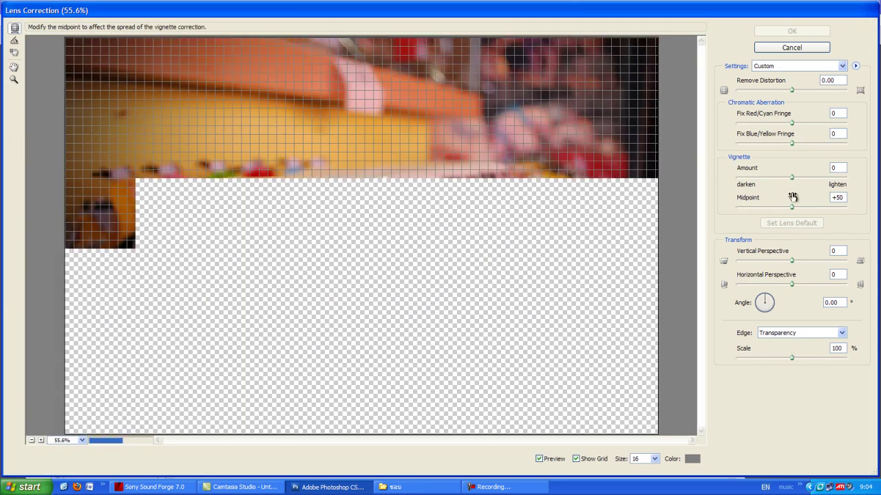
pyautogui.moveTo(792, 177); pyautogui.dragTo(758, 178)
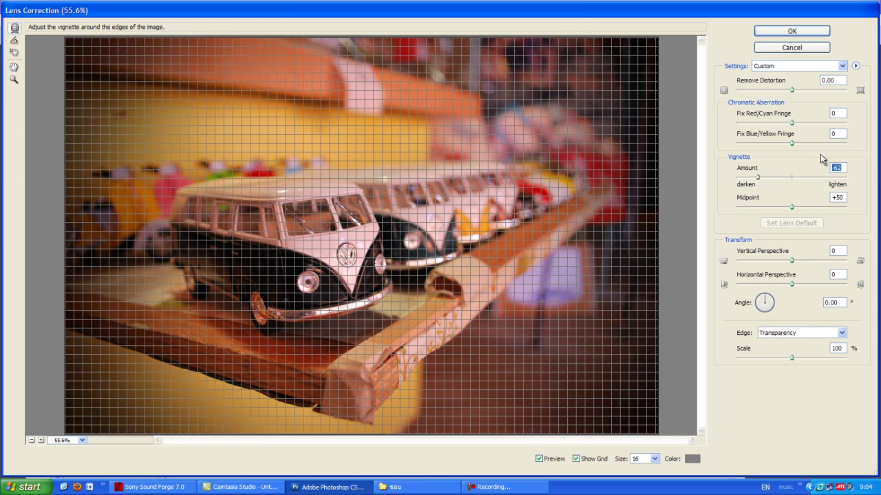
pyautogui.click(802, 31)
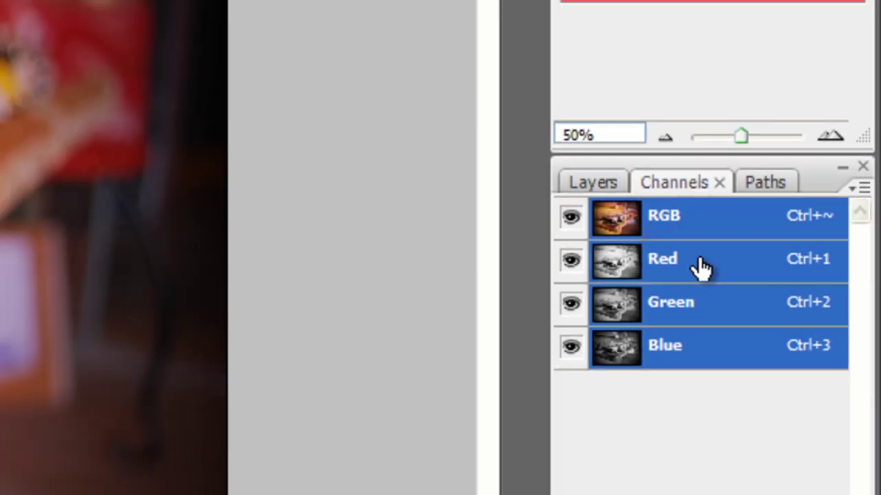
# Select the Red channel and set its Brightness/Contrast contrast to +55
pyautogui.click(646, 262)
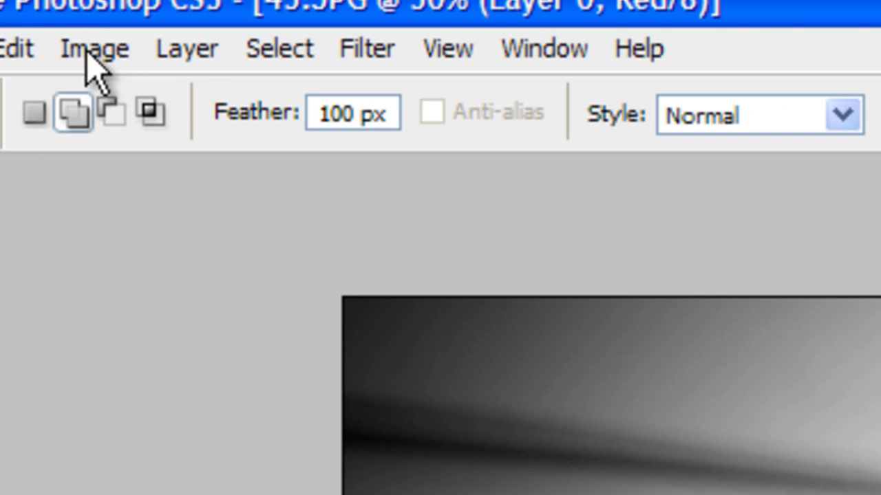
pyautogui.click(57, 23)
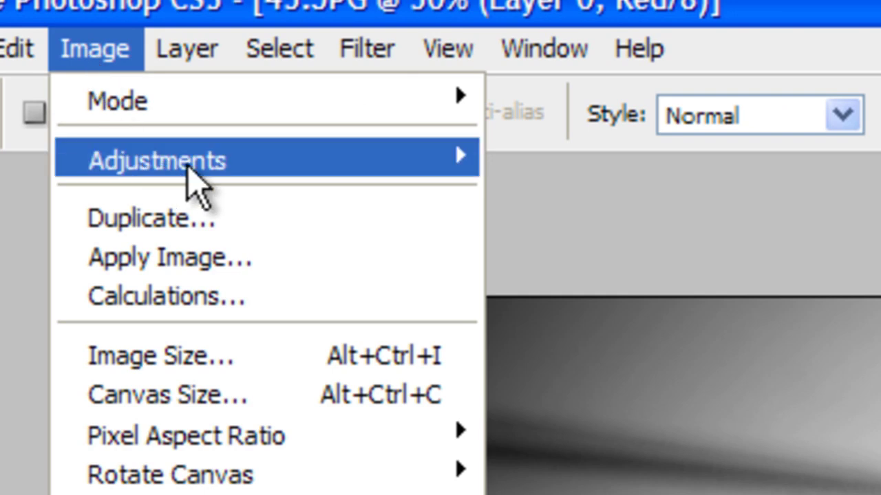
pyautogui.moveTo(140, 162)
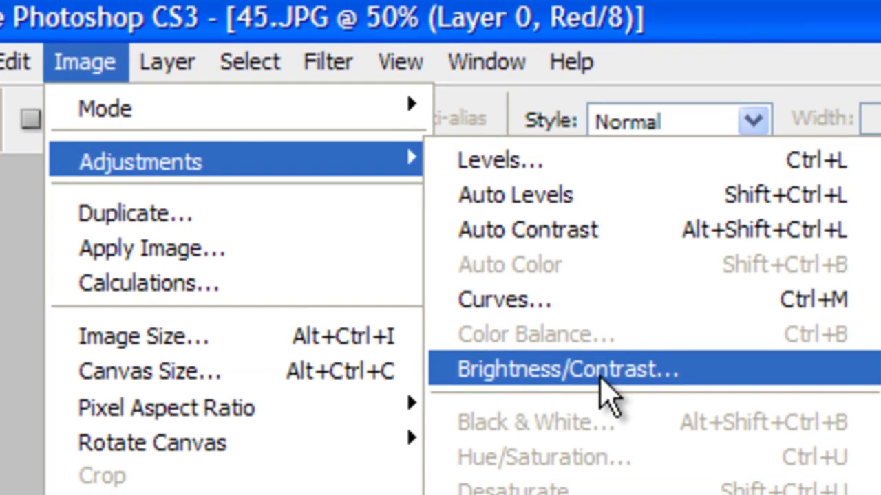
pyautogui.click(600, 384)
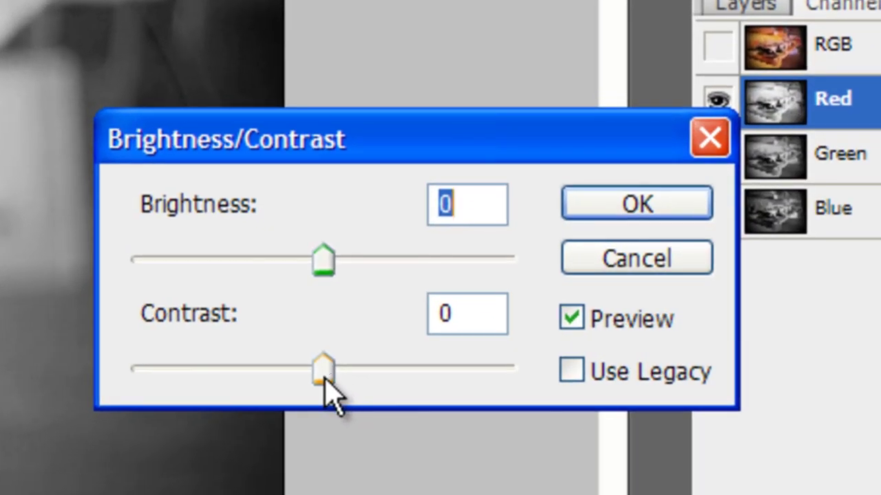
pyautogui.moveTo(325, 382); pyautogui.dragTo(424, 383)
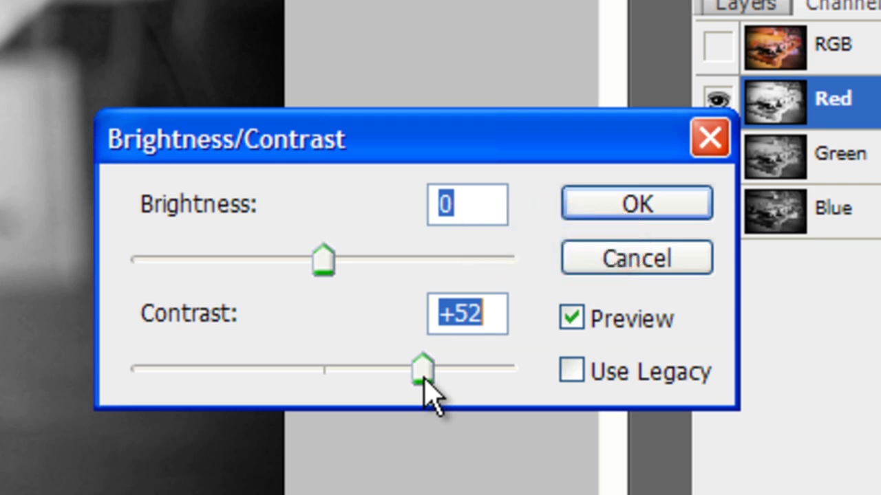
pyautogui.moveTo(424, 382); pyautogui.dragTo(430, 382)
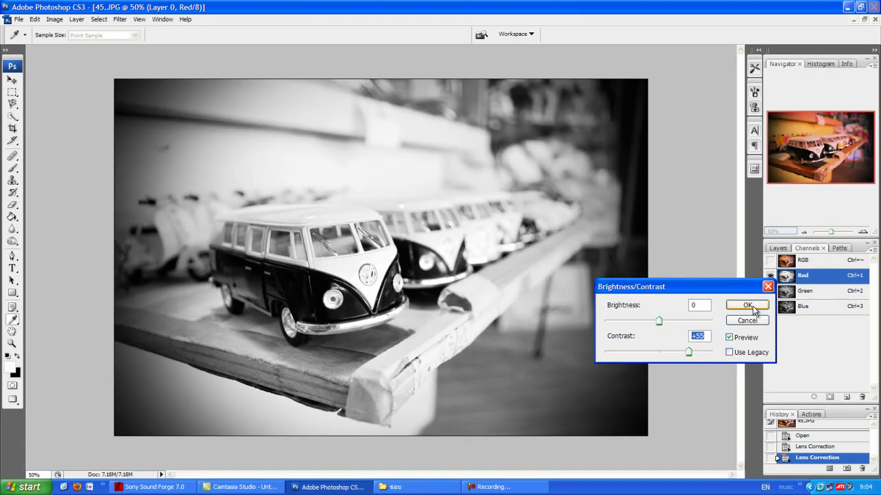
pyautogui.click(753, 310)
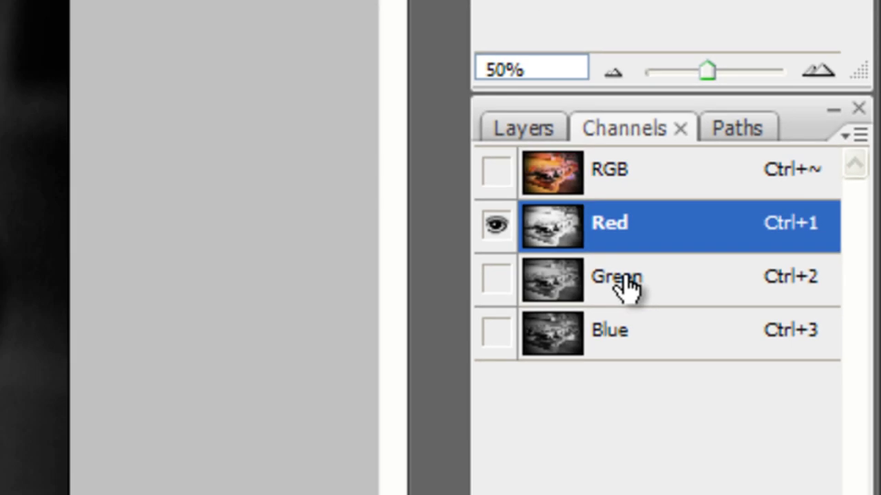
# Select the Green channel and set its Brightness/Contrast contrast to +67
pyautogui.click(535, 274)
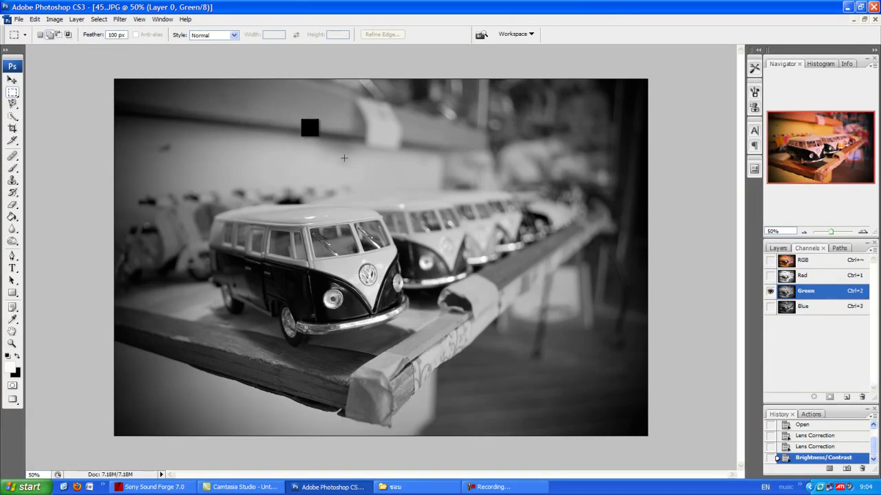
pyautogui.click(76, 19)
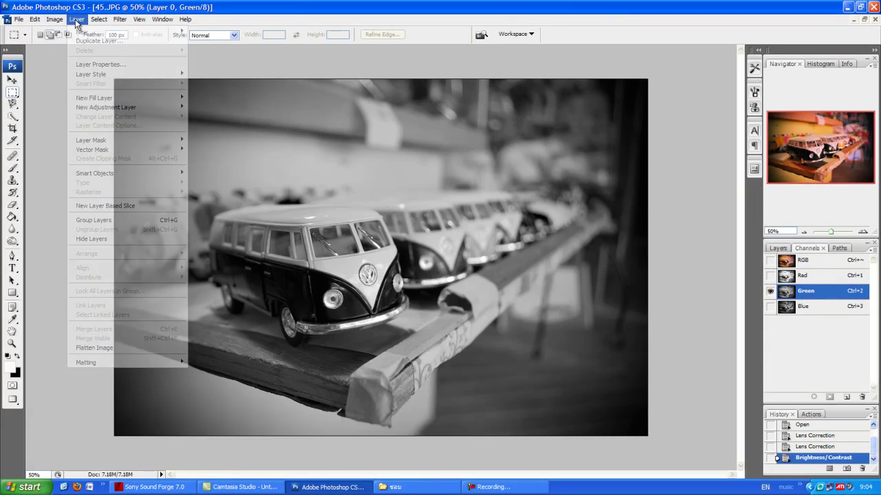
pyautogui.moveTo(70, 47)
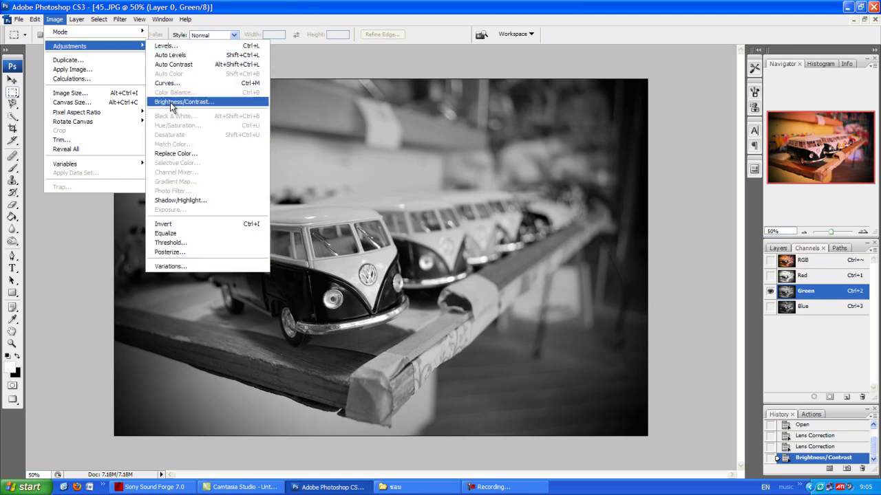
pyautogui.click(172, 103)
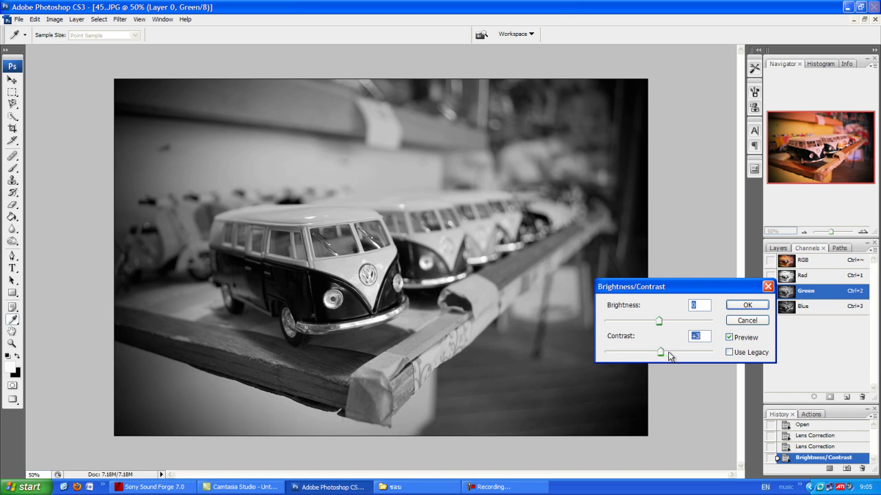
pyautogui.moveTo(668, 354); pyautogui.dragTo(696, 354)
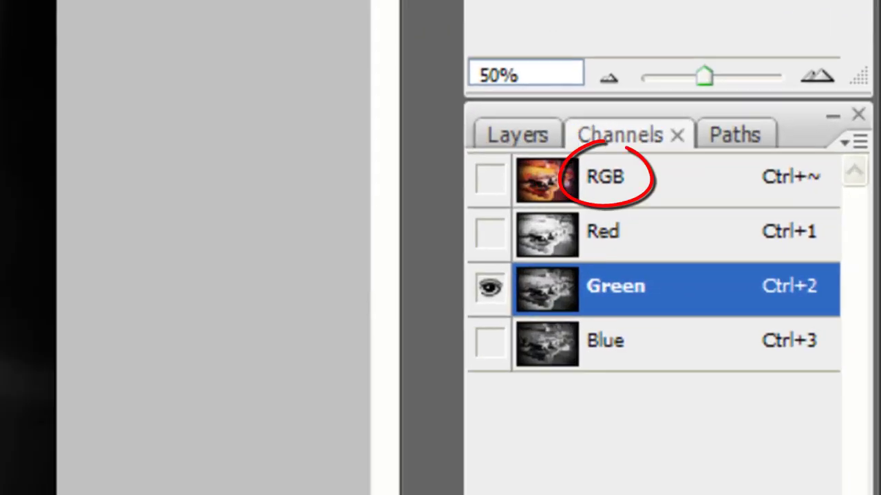
pyautogui.click(771, 246)
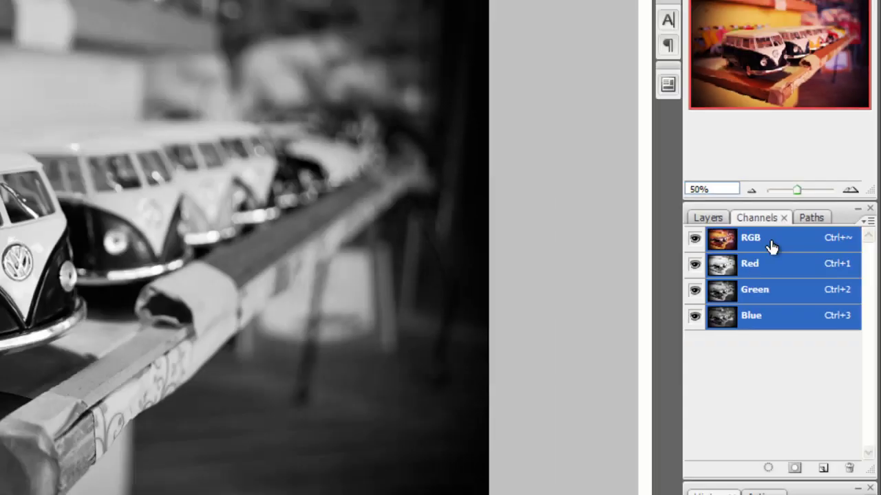